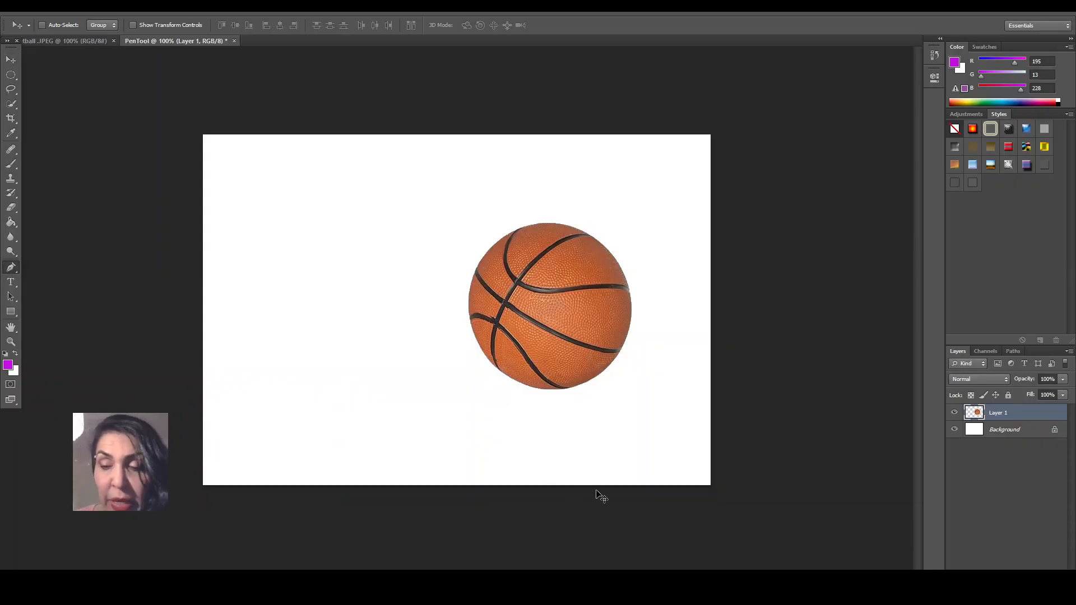
- Activate the Pen tool in Path mode and add a new layer above the basketball layer
{"action": "key", "text": "p"}
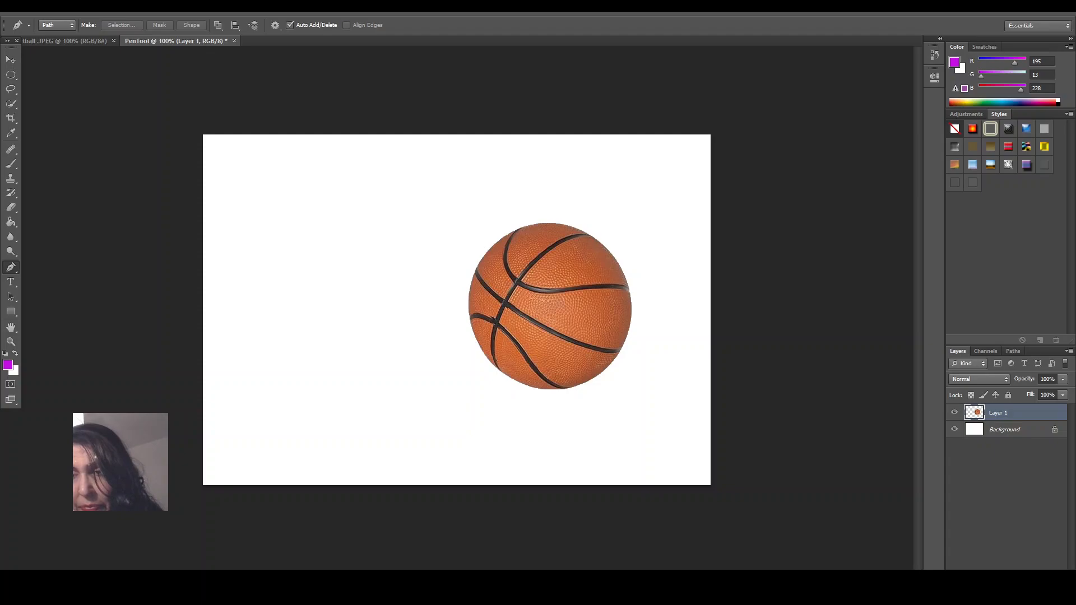
{"action": "key", "text": "ctrl+shift+alt+n"}
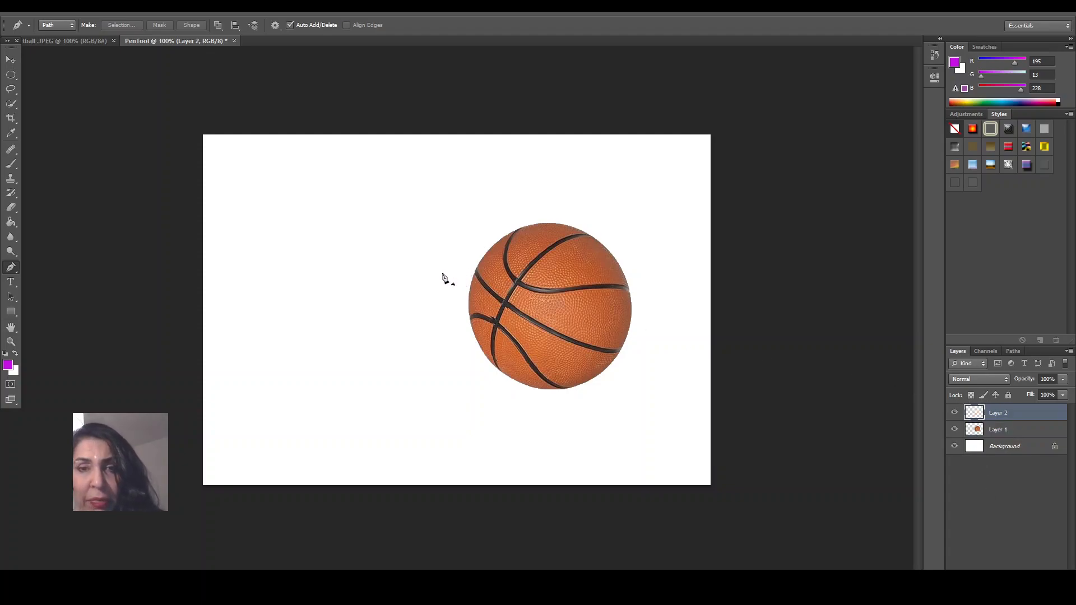
- Draw a straight-segment path along the basketball's upper-left edge and out across the blank canvas, and delete it
{"action": "left_click", "coordinate": [471, 280]}
{"action": "left_click", "coordinate": [476, 265]}
{"action": "left_click", "coordinate": [485, 252]}
{"action": "left_click", "coordinate": [492, 244]}
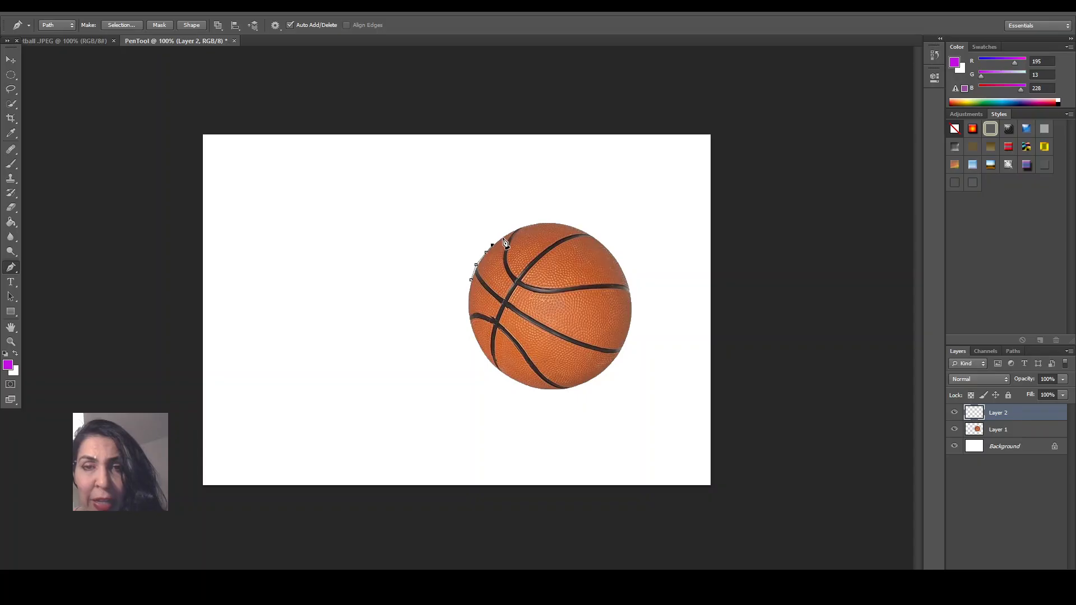
{"action": "left_click", "coordinate": [504, 237]}
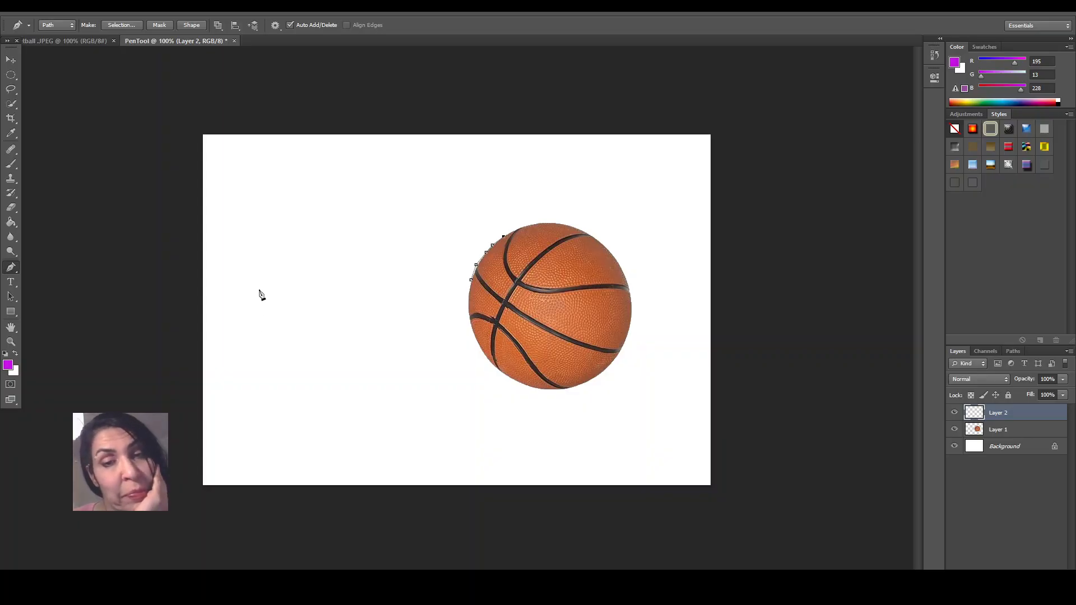
{"action": "left_click", "coordinate": [249, 236]}
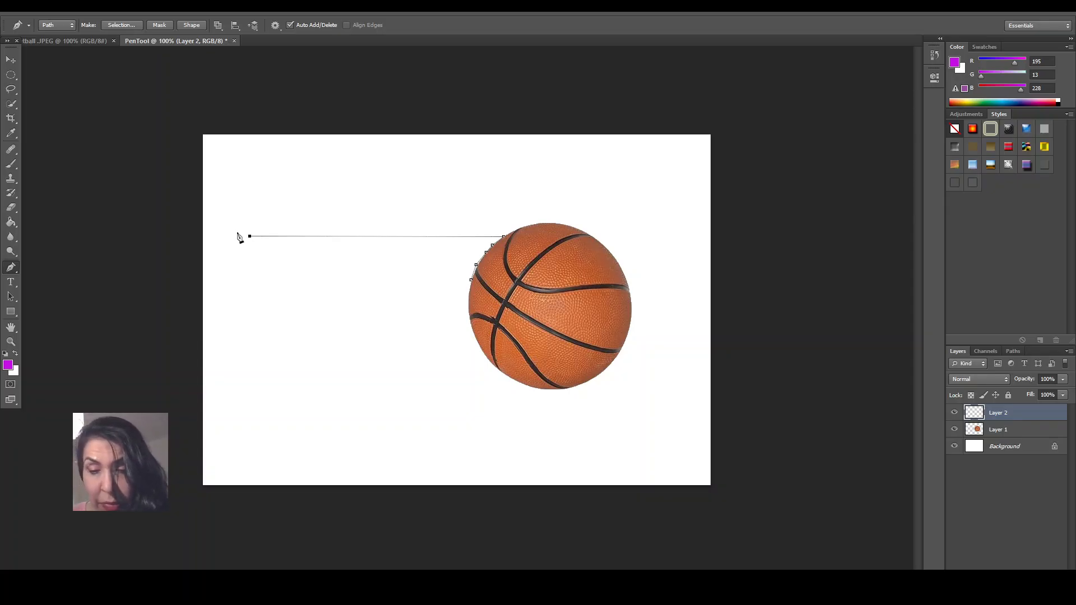
{"action": "right_click", "coordinate": [334, 240]}
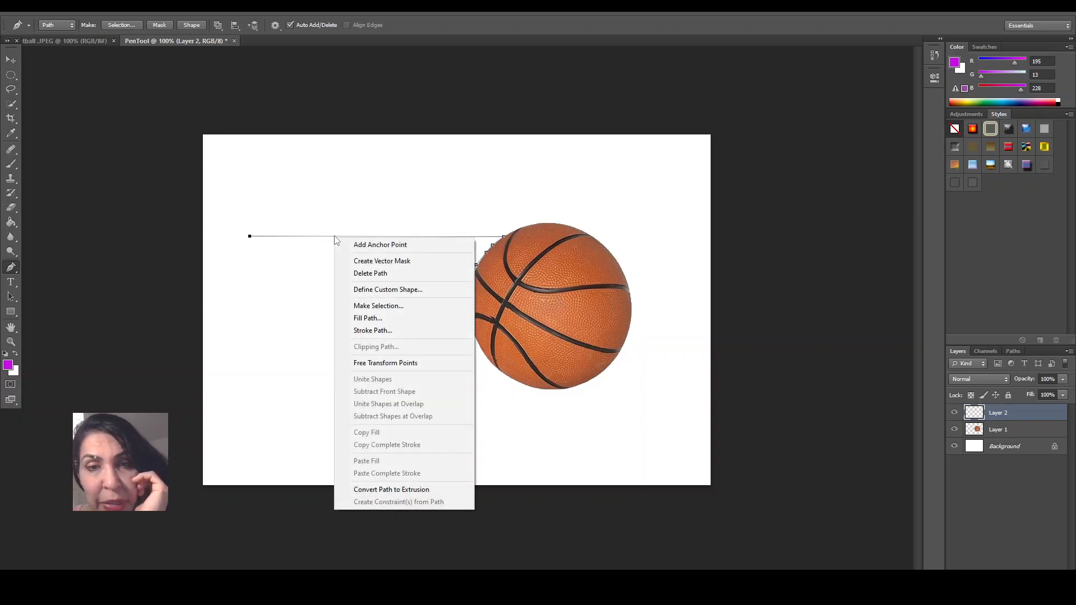
{"action": "left_click", "coordinate": [359, 273]}
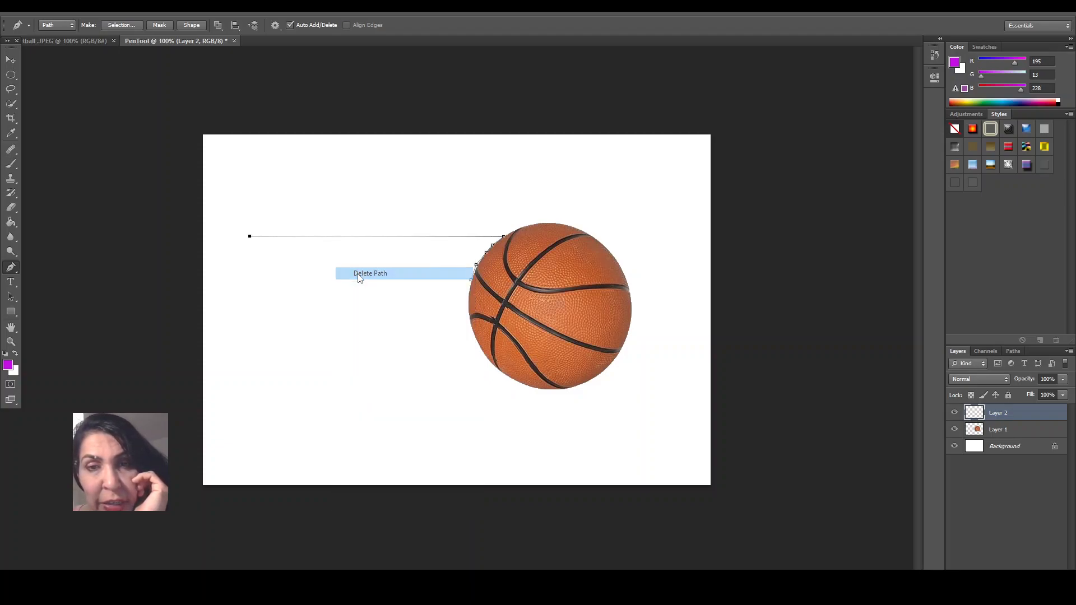
- Draw a curved path segment in the blank area beside the basketball and adjust its end anchor and direction handles
{"action": "left_click", "coordinate": [255, 234]}
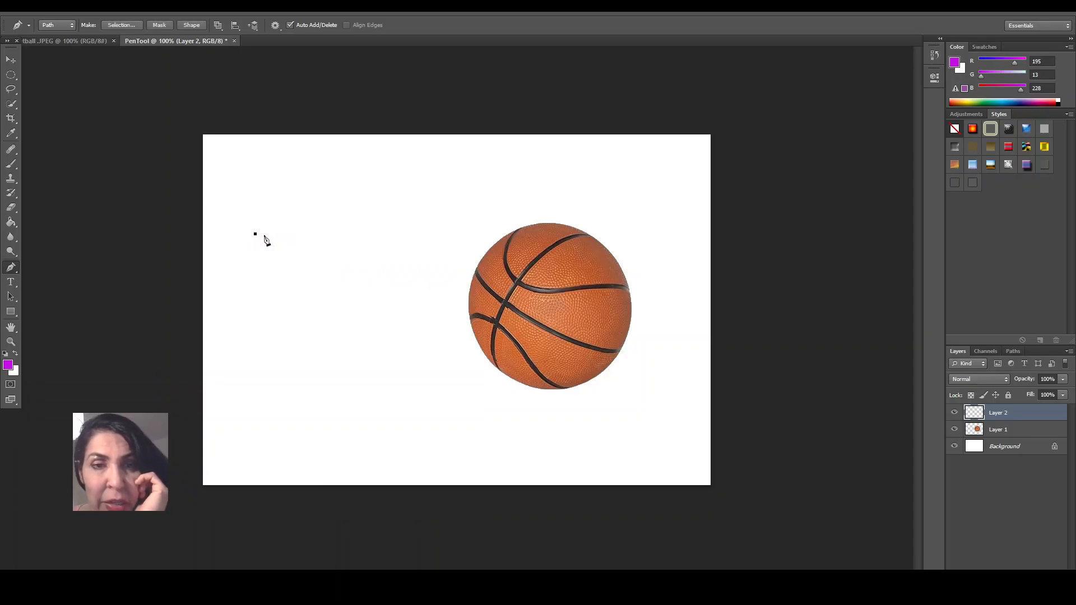
{"action": "left_click", "coordinate": [359, 231]}
{"action": "left_click_drag", "start_coordinate": [359, 231], "coordinate": [391, 270]}
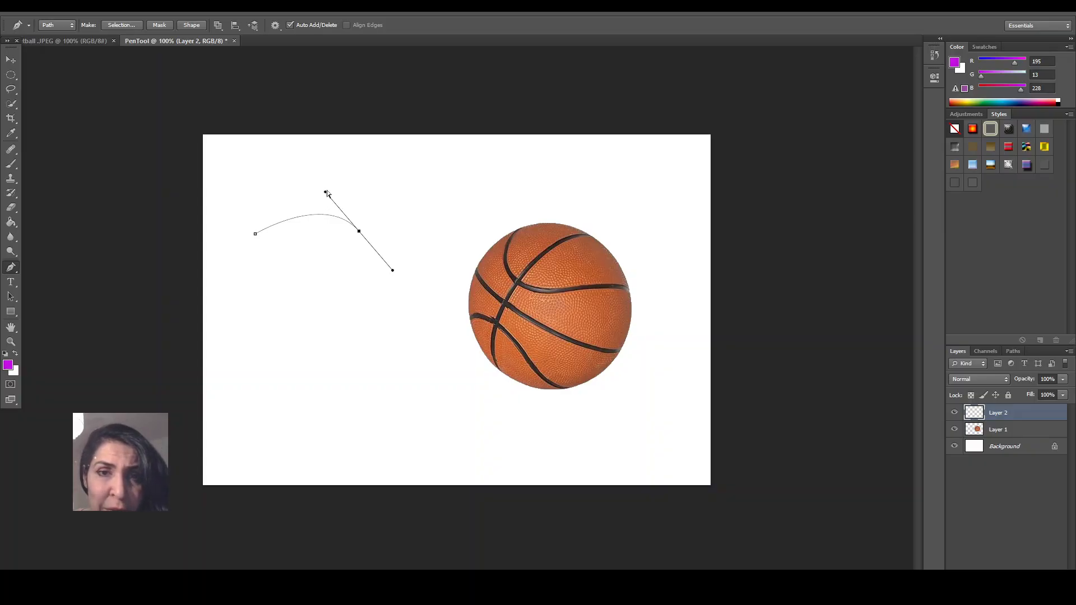
{"action": "left_click_drag", "start_coordinate": [326, 193], "coordinate": [363, 175]}
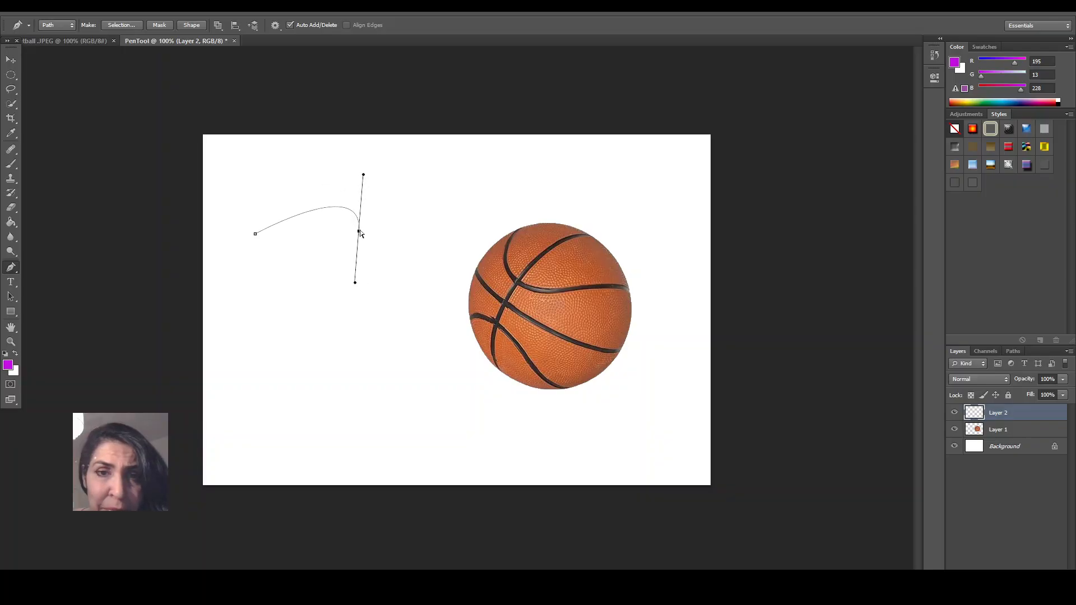
{"action": "left_click_drag", "start_coordinate": [359, 231], "coordinate": [414, 238]}
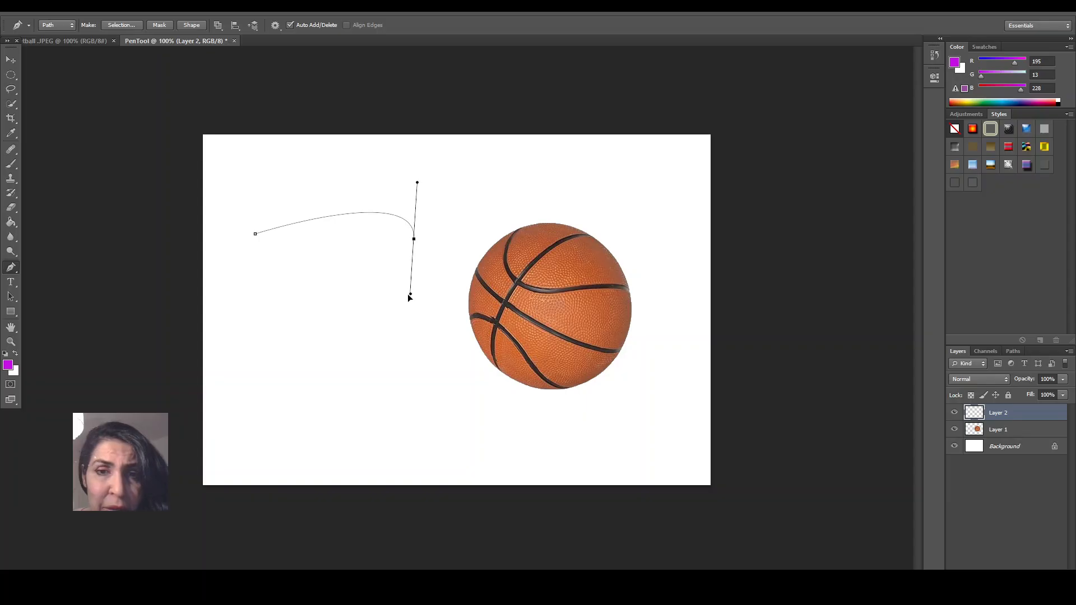
{"action": "left_click_drag", "start_coordinate": [411, 304], "coordinate": [410, 312]}
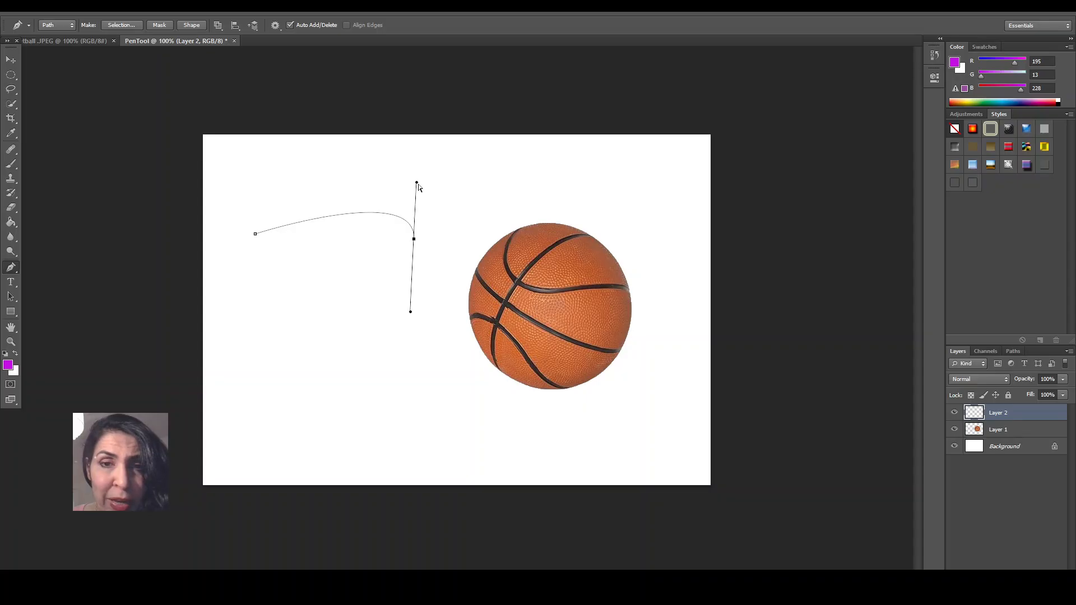
{"action": "mouse_move", "coordinate": [417, 184]}
{"action": "left_mouse_down"}
{"action": "mouse_move", "coordinate": [331, 173]}
{"action": "mouse_move", "coordinate": [399, 185]}
{"action": "left_mouse_up"}
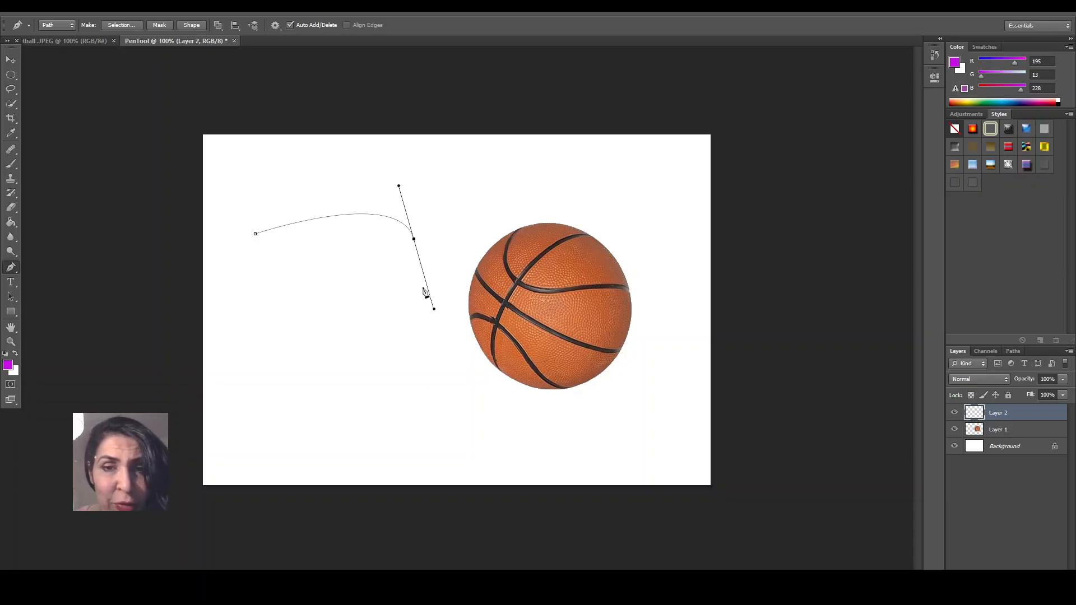
- Extend the practice path with a curve bending back below it, undo the extra straight segment, and lengthen the middle anchor's handle
{"action": "left_click", "coordinate": [368, 292]}
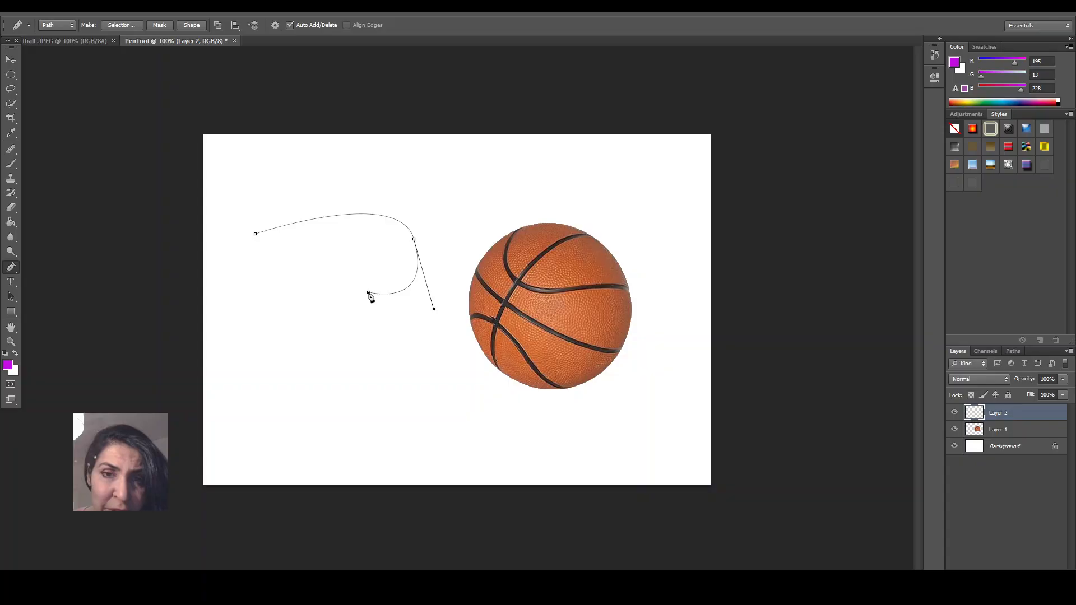
{"action": "left_click", "coordinate": [434, 310]}
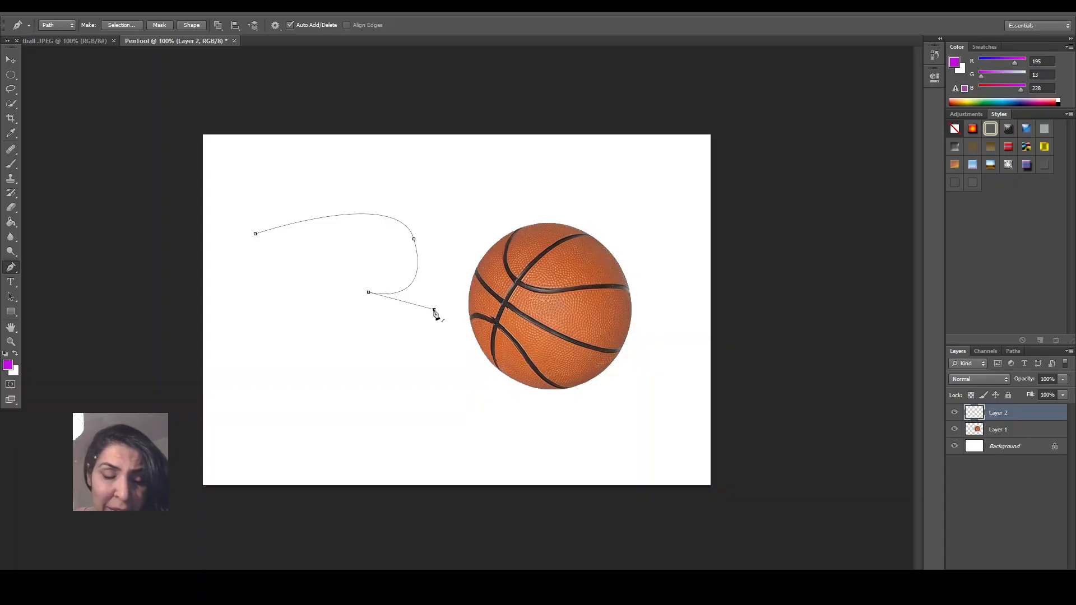
{"action": "key", "text": "ctrl+z"}
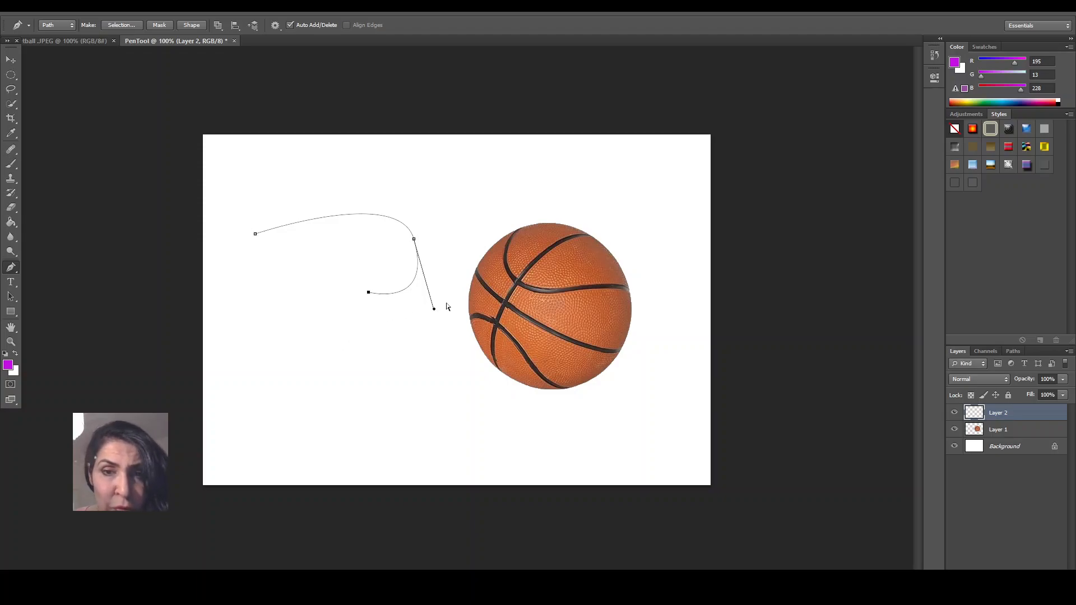
{"action": "mouse_move", "coordinate": [433, 312]}
{"action": "left_mouse_down"}
{"action": "mouse_move", "coordinate": [397, 316]}
{"action": "mouse_move", "coordinate": [464, 315]}
{"action": "mouse_move", "coordinate": [431, 322]}
{"action": "left_mouse_up"}
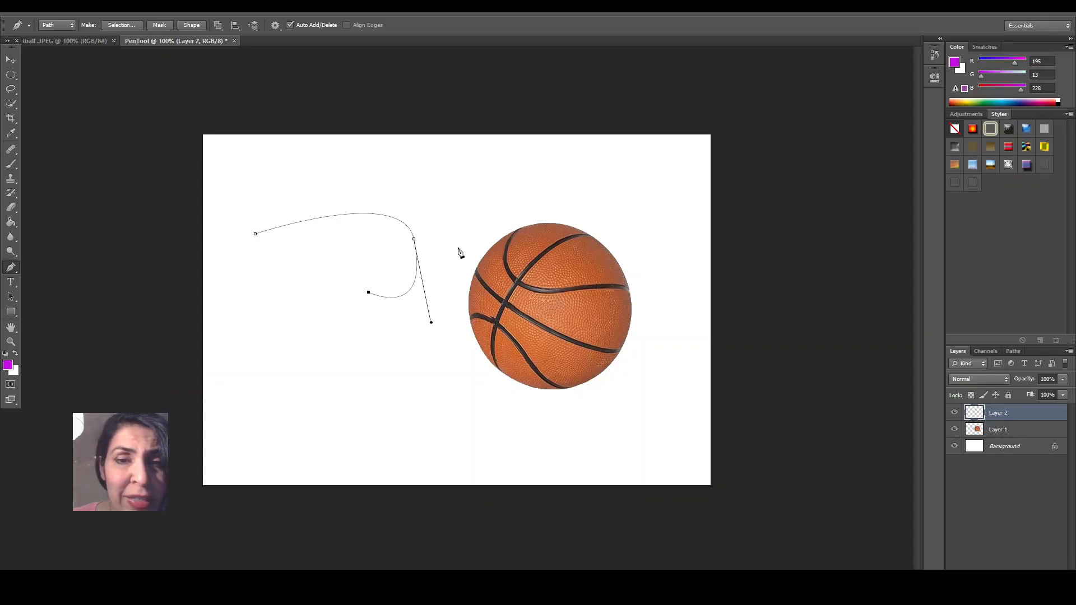
- Check the Pen tool's drawing mode options and delete the curved practice path
{"action": "left_click", "coordinate": [72, 25]}
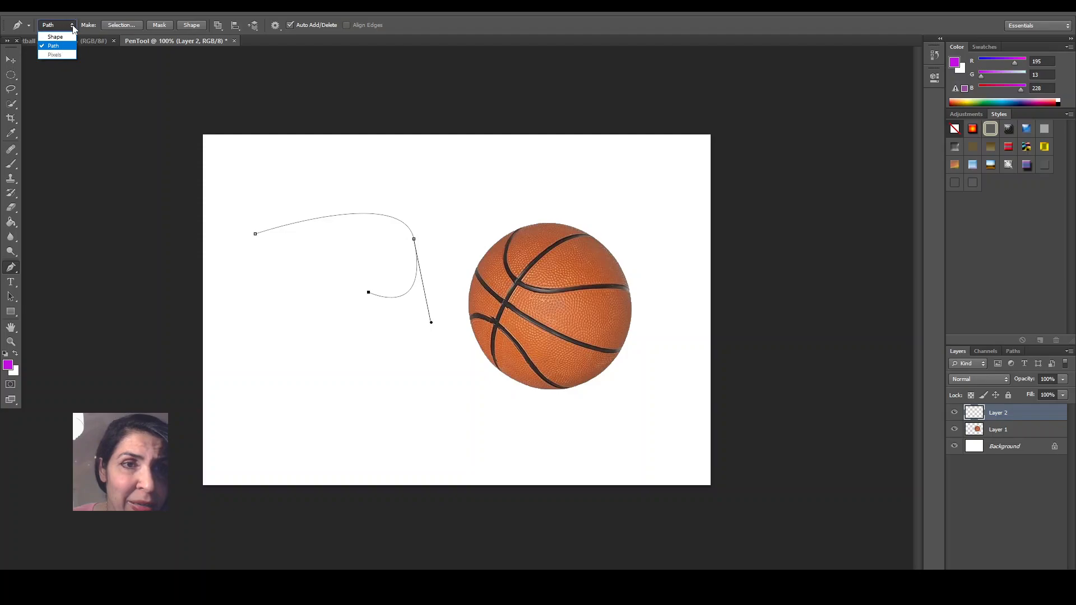
{"action": "left_click", "coordinate": [72, 25]}
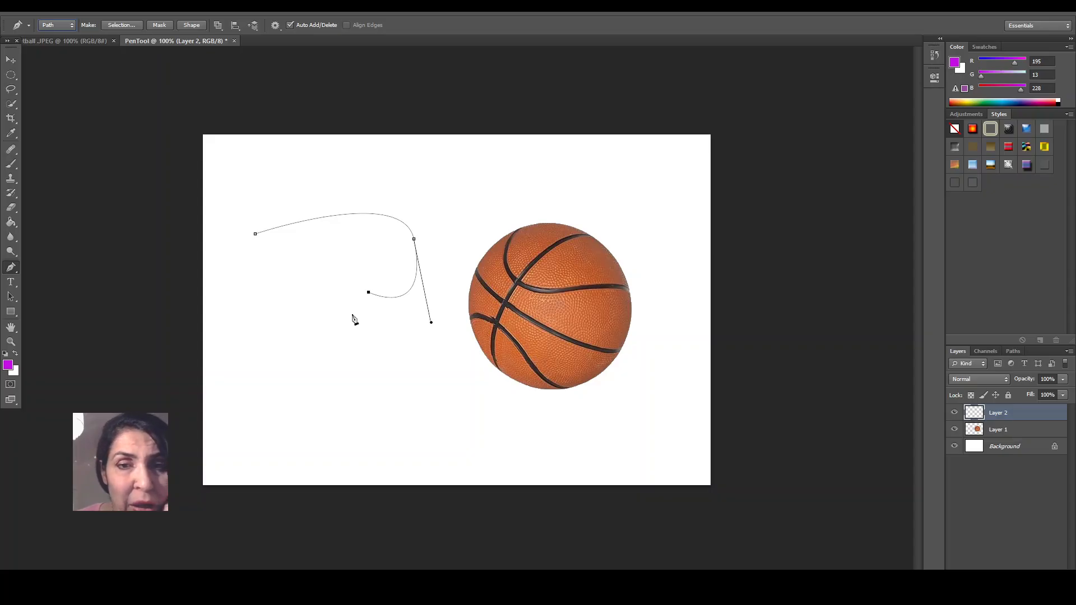
{"action": "right_click", "coordinate": [318, 221]}
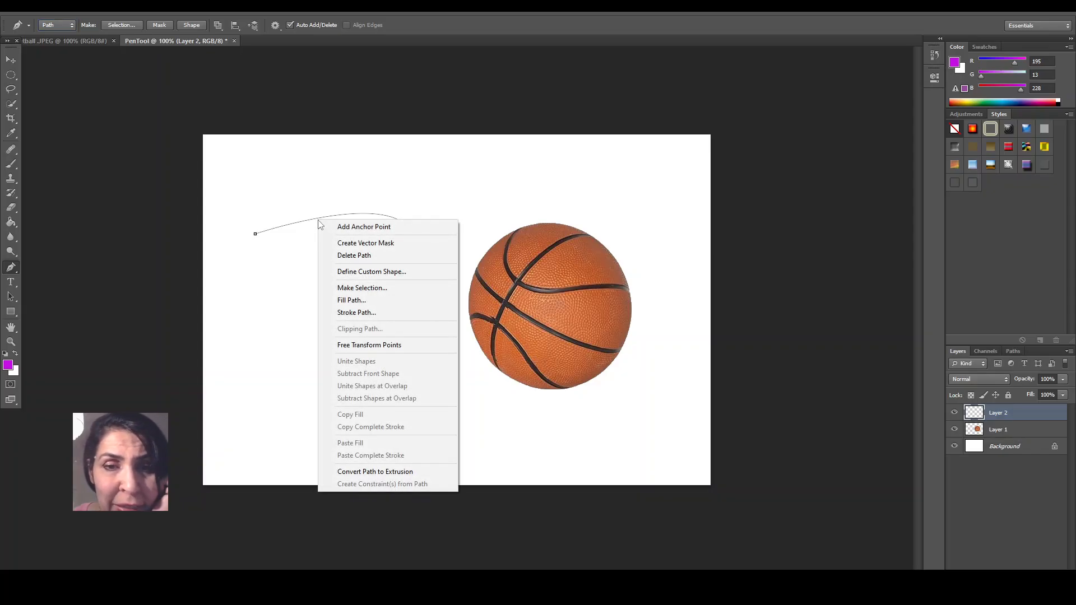
{"action": "left_click", "coordinate": [363, 256]}
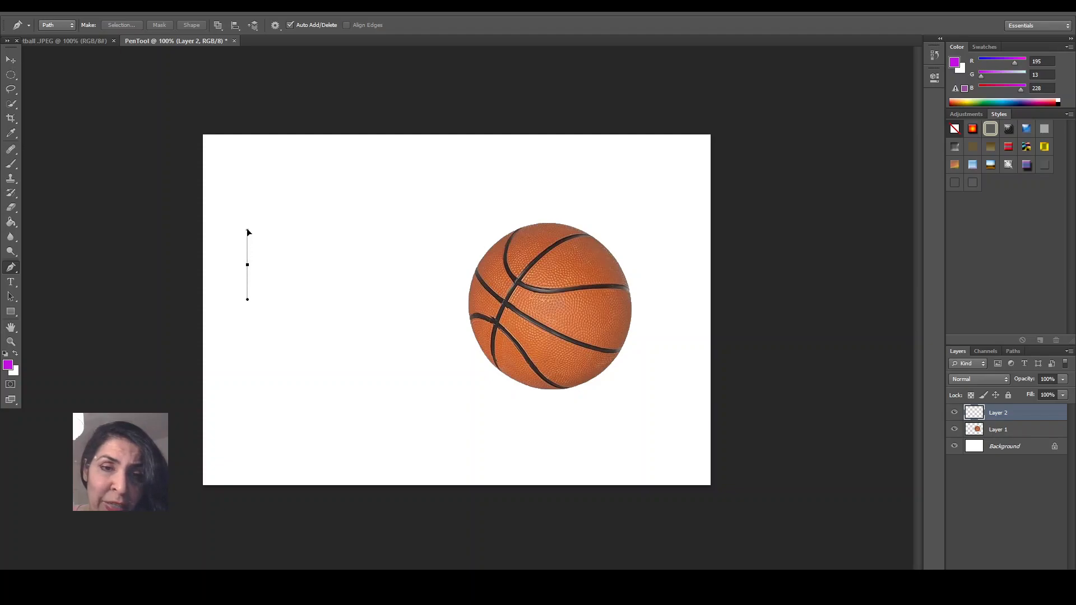
- Draw an arch-shaped path with vertical direction handles in the blank area, fine-tune its curve, and delete it
{"action": "left_click_drag", "start_coordinate": [248, 217], "coordinate": [251, 181]}
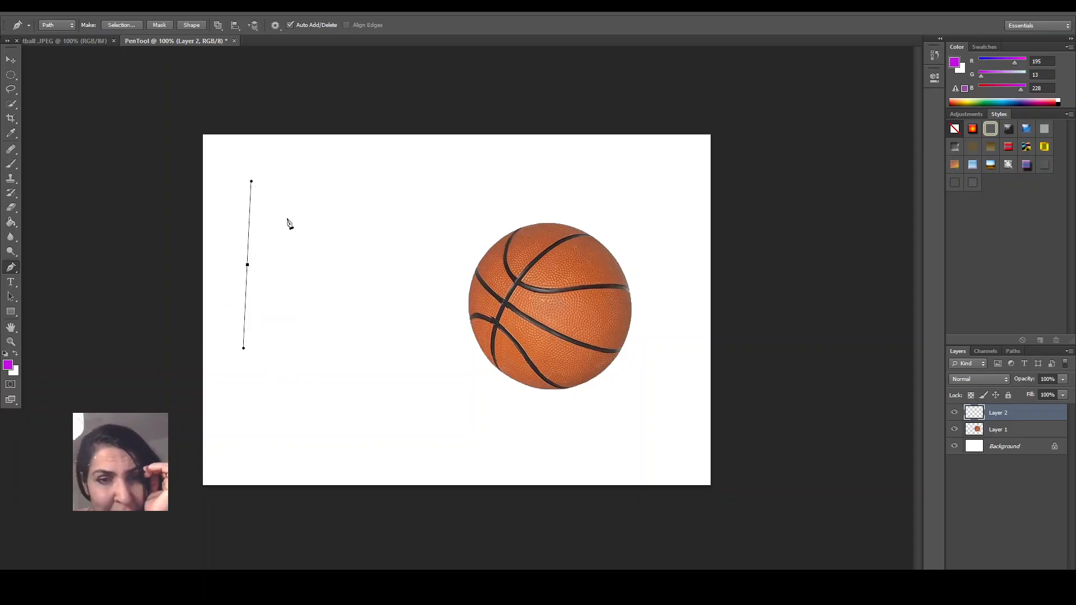
{"action": "left_click", "coordinate": [349, 267]}
{"action": "left_click_drag", "start_coordinate": [348, 263], "coordinate": [347, 346]}
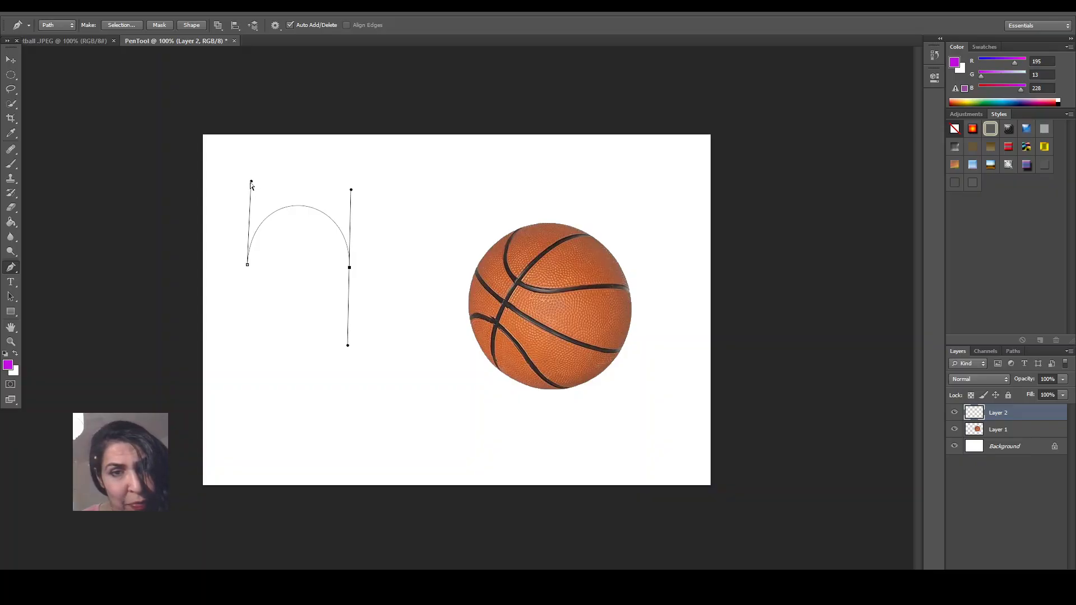
{"action": "mouse_move", "coordinate": [250, 183]}
{"action": "left_mouse_down"}
{"action": "mouse_move", "coordinate": [223, 175]}
{"action": "mouse_move", "coordinate": [355, 168]}
{"action": "mouse_move", "coordinate": [245, 165]}
{"action": "left_mouse_up"}
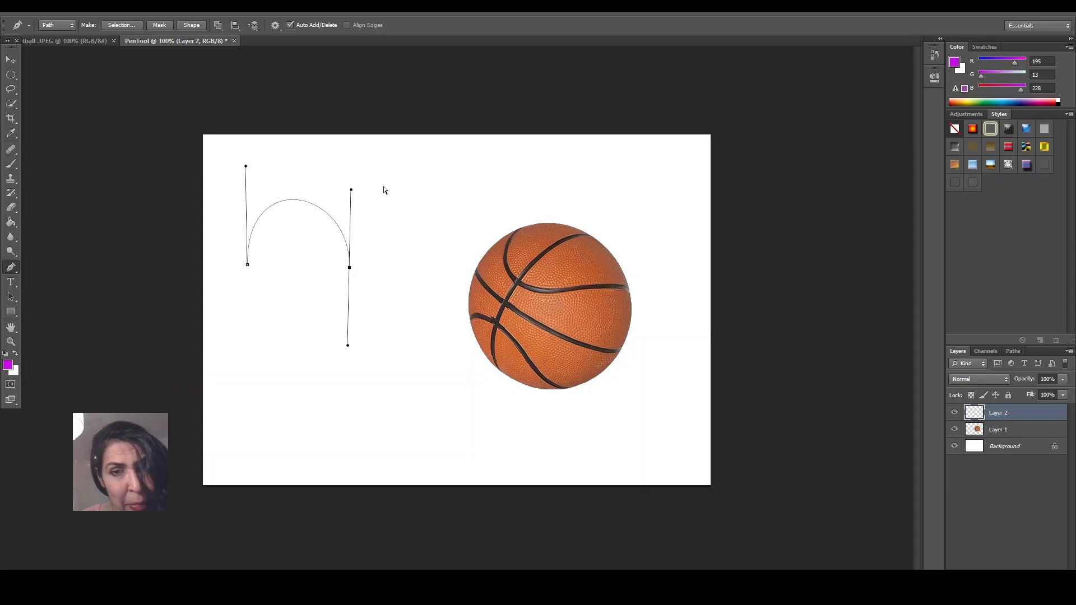
{"action": "mouse_move", "coordinate": [352, 184]}
{"action": "left_mouse_down"}
{"action": "mouse_move", "coordinate": [409, 180]}
{"action": "mouse_move", "coordinate": [377, 195]}
{"action": "mouse_move", "coordinate": [348, 193]}
{"action": "left_mouse_up"}
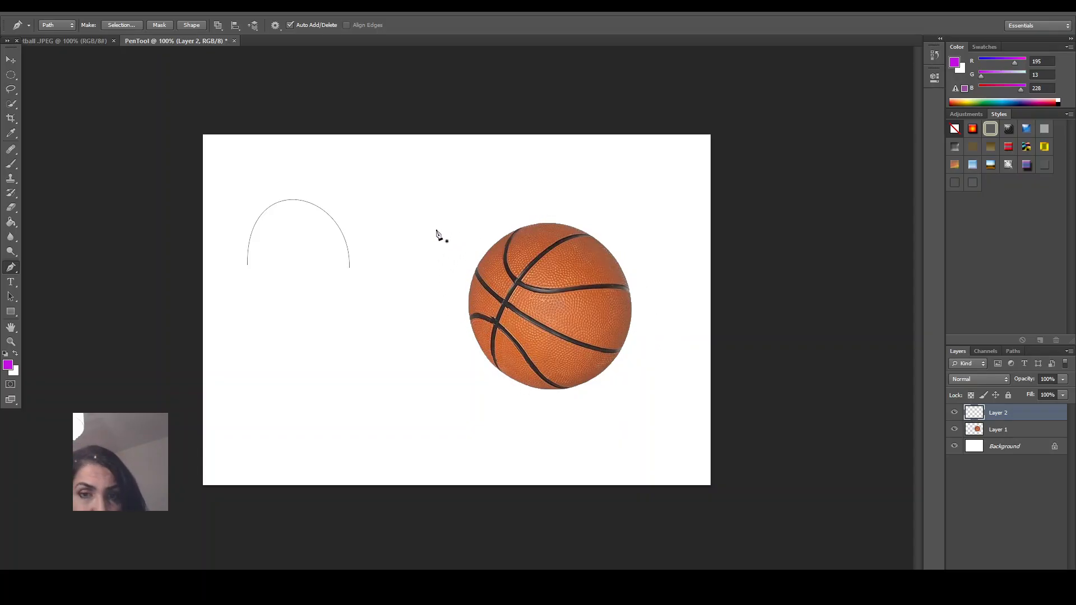
{"action": "right_click", "coordinate": [346, 243]}
{"action": "left_click", "coordinate": [383, 280]}
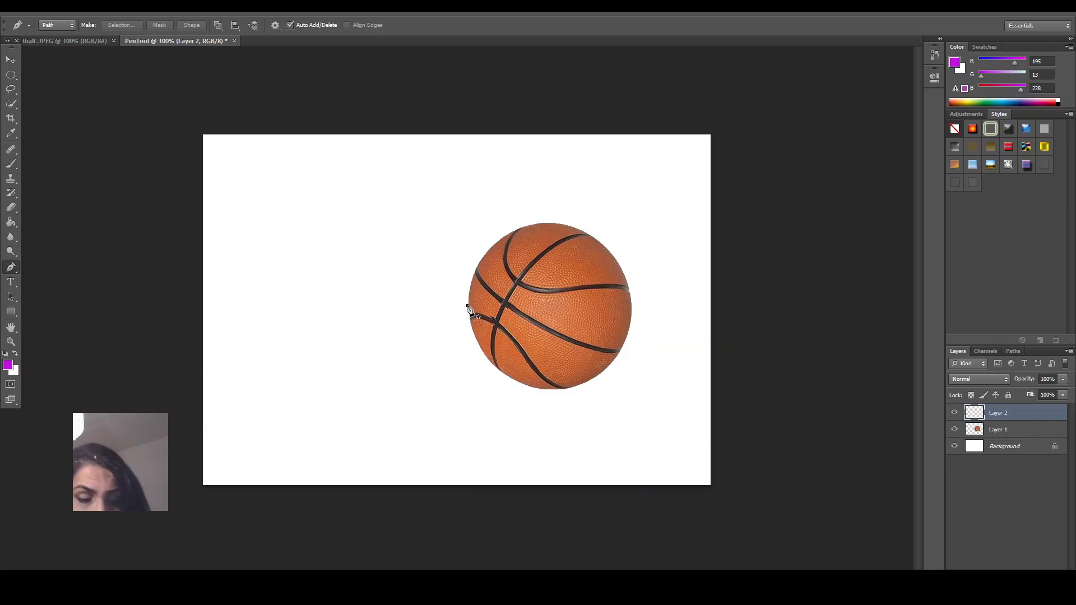
- Trace the basketball's upper-left quarter with a curved segment from its left edge to its top, adjusting the handles to fit
{"action": "left_click_drag", "start_coordinate": [467, 305], "coordinate": [468, 212]}
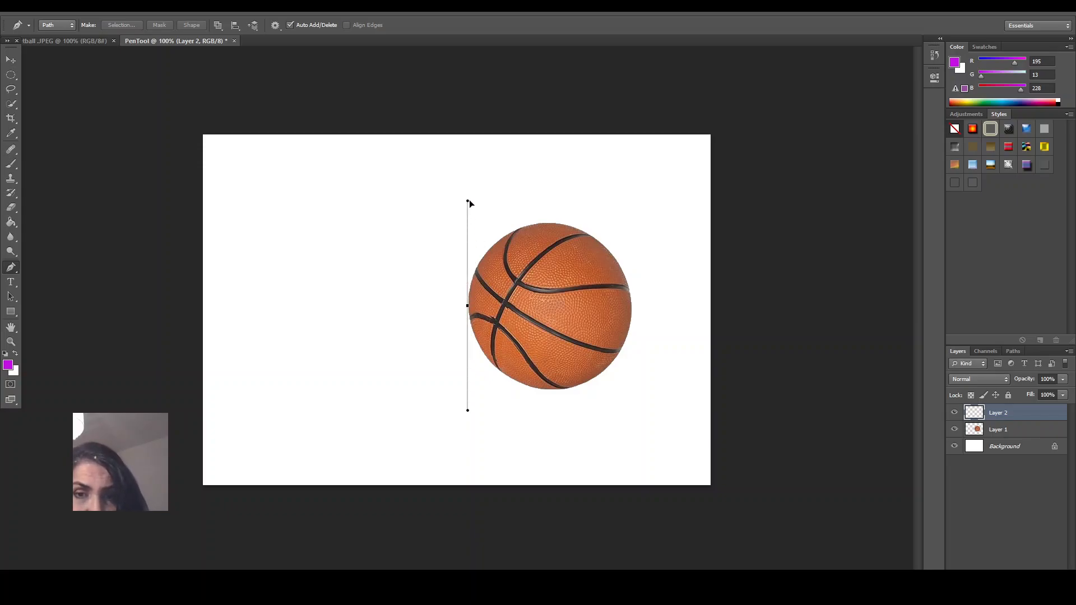
{"action": "left_click_drag", "start_coordinate": [470, 203], "coordinate": [468, 203]}
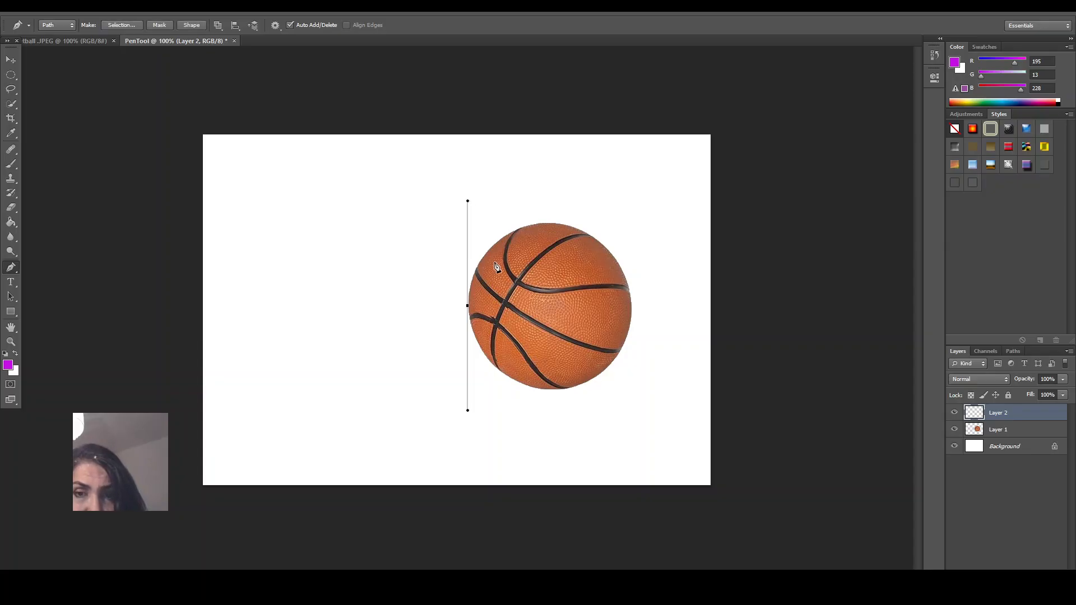
{"action": "left_click", "coordinate": [553, 224]}
{"action": "left_click_drag", "start_coordinate": [554, 224], "coordinate": [577, 224]}
{"action": "mouse_move", "coordinate": [529, 222]}
{"action": "left_mouse_down"}
{"action": "mouse_move", "coordinate": [520, 203]}
{"action": "mouse_move", "coordinate": [530, 230]}
{"action": "mouse_move", "coordinate": [536, 215]}
{"action": "mouse_move", "coordinate": [572, 218]}
{"action": "mouse_move", "coordinate": [542, 209]}
{"action": "left_mouse_up"}
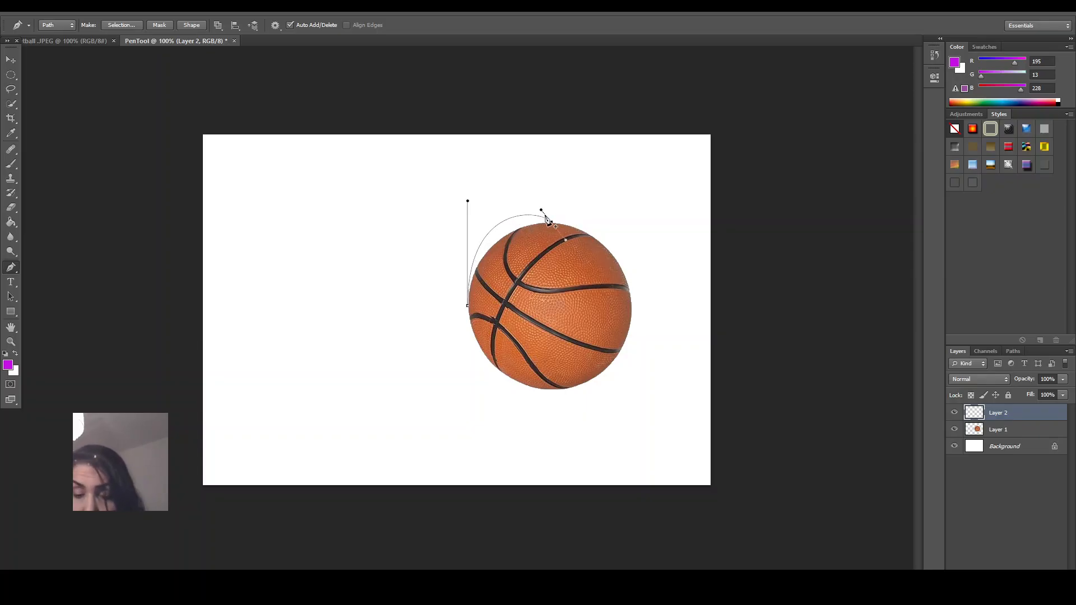